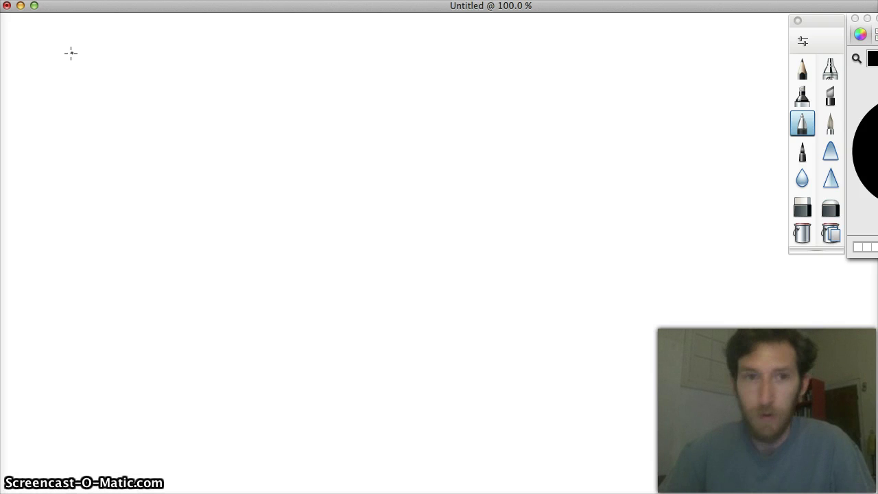
# Complete and underline the DEATH. heading, then letter TODD MAY on the line beneath
pyautogui.moveTo(72, 38)
pyautogui.mouseDown()
pyautogui.moveTo(74, 55)
pyautogui.moveTo(85, 47)
pyautogui.moveTo(118, 54)
pyautogui.moveTo(136, 33)
pyautogui.moveTo(145, 51)
pyautogui.mouseUp()
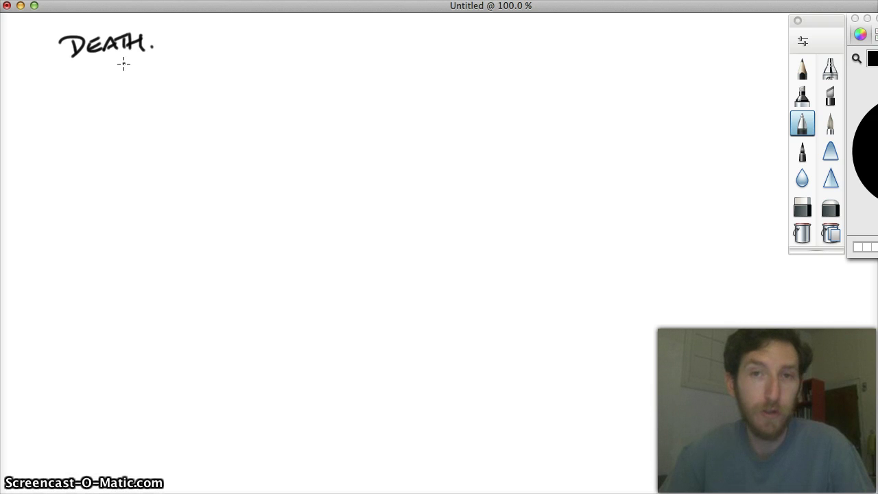
pyautogui.moveTo(89, 66); pyautogui.dragTo(119, 61)
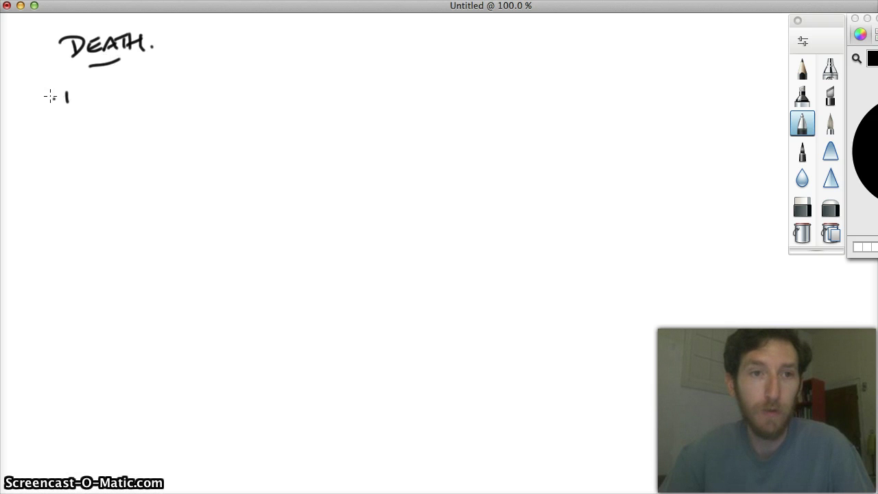
pyautogui.moveTo(72, 90)
pyautogui.mouseDown()
pyautogui.moveTo(104, 94)
pyautogui.moveTo(146, 82)
pyautogui.moveTo(156, 92)
pyautogui.moveTo(169, 81)
pyautogui.moveTo(173, 92)
pyautogui.mouseUp()
pyautogui.moveTo(174, 81); pyautogui.dragTo(177, 89)
pyautogui.moveTo(185, 73); pyautogui.dragTo(180, 114)
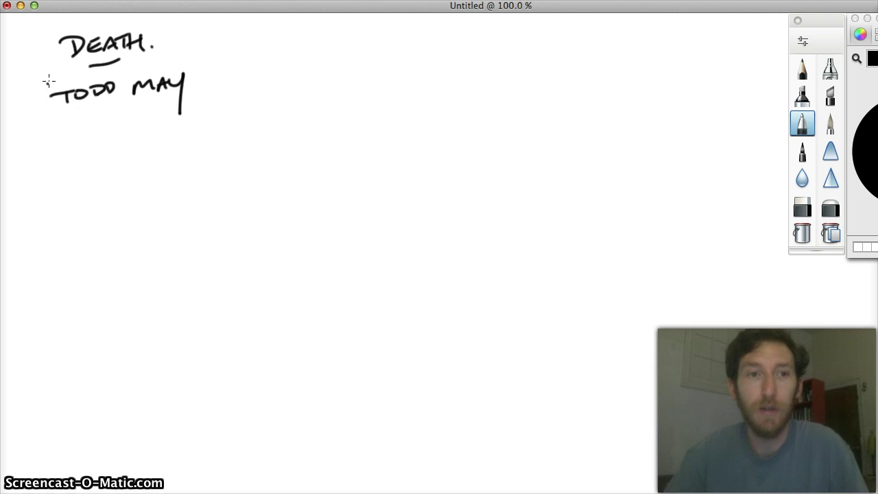
# Draw a bent arrow down from TODD MAY and write 'THAT DIE →' beside its tip
pyautogui.moveTo(51, 76)
pyautogui.mouseDown()
pyautogui.moveTo(61, 149)
pyautogui.moveTo(73, 152)
pyautogui.mouseUp()
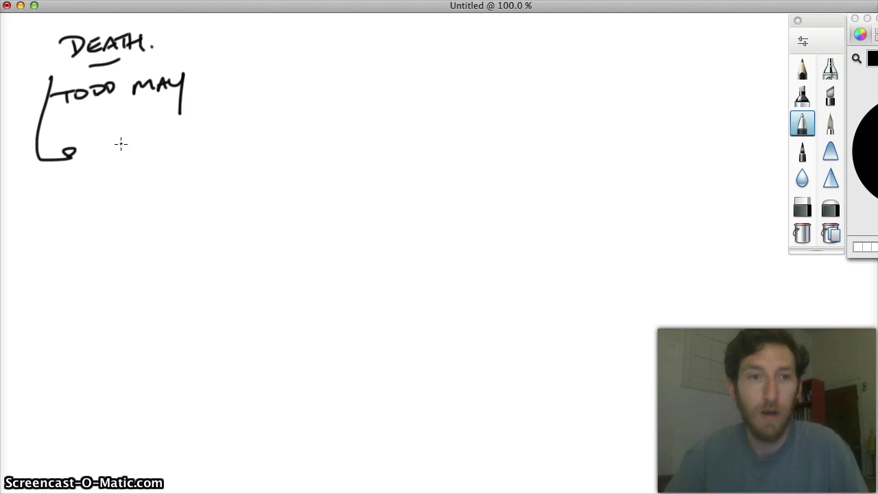
pyautogui.moveTo(105, 143); pyautogui.dragTo(135, 140)
pyautogui.moveTo(129, 135)
pyautogui.mouseDown()
pyautogui.moveTo(131, 153)
pyautogui.moveTo(142, 142)
pyautogui.mouseUp()
pyautogui.moveTo(143, 131); pyautogui.dragTo(142, 154)
pyautogui.moveTo(148, 154)
pyautogui.mouseDown()
pyautogui.moveTo(163, 149)
pyautogui.moveTo(159, 143)
pyautogui.mouseUp()
pyautogui.moveTo(167, 134)
pyautogui.mouseDown()
pyautogui.moveTo(169, 148)
pyautogui.moveTo(177, 130)
pyautogui.moveTo(199, 142)
pyautogui.moveTo(268, 133)
pyautogui.mouseUp()
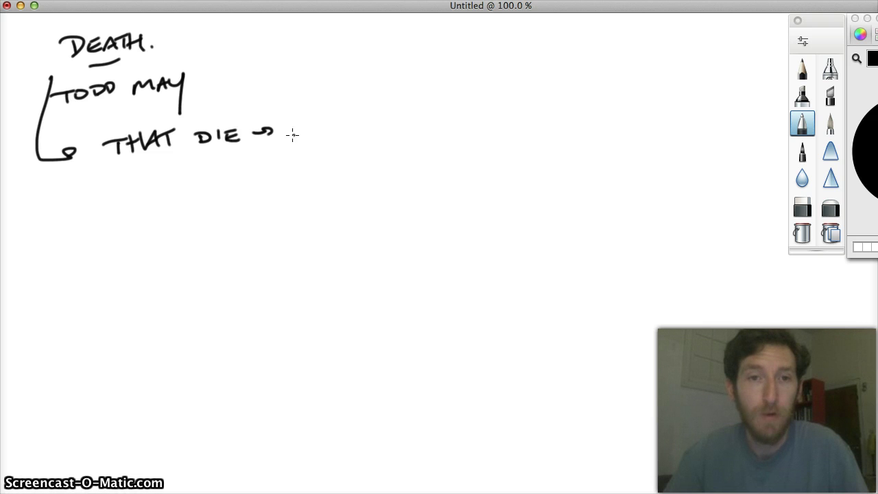
# Continue the note with 'KNOW / AWARE that we DIE…' across two rows
pyautogui.moveTo(285, 127); pyautogui.dragTo(348, 135)
pyautogui.moveTo(368, 100)
pyautogui.mouseDown()
pyautogui.moveTo(356, 155)
pyautogui.moveTo(446, 132)
pyautogui.mouseUp()
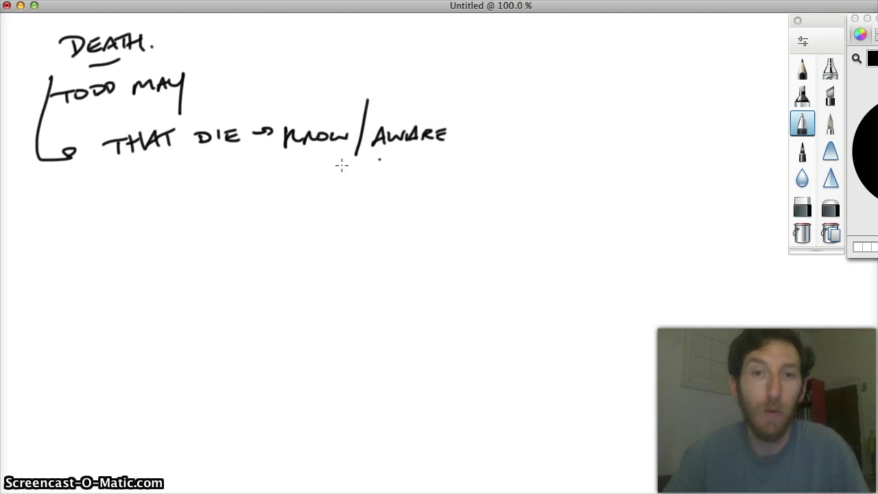
pyautogui.moveTo(253, 160); pyautogui.dragTo(252, 180)
pyautogui.moveTo(243, 172); pyautogui.dragTo(296, 171)
pyautogui.moveTo(302, 162)
pyautogui.mouseDown()
pyautogui.moveTo(303, 176)
pyautogui.moveTo(350, 165)
pyautogui.mouseUp()
pyautogui.moveTo(347, 170); pyautogui.dragTo(423, 172)
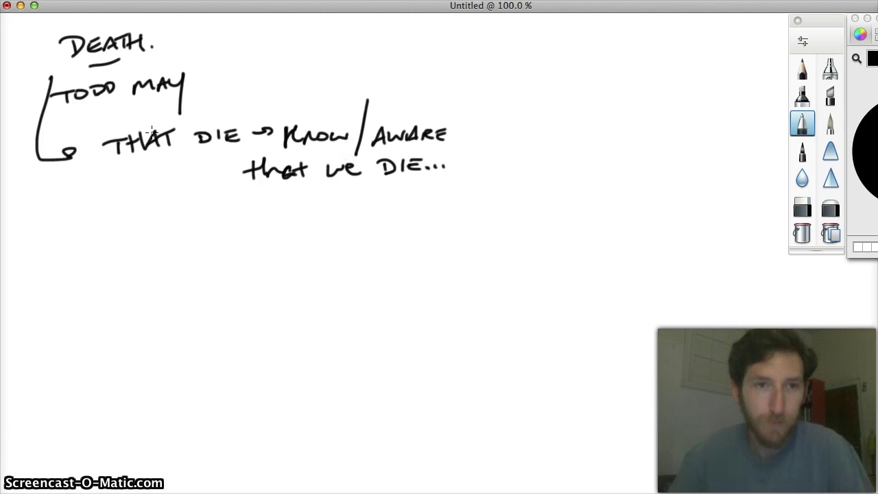
# Draw an arrow to the right of TODD MAY and write MARTIN HEIDEGGER
pyautogui.moveTo(204, 79); pyautogui.dragTo(234, 77)
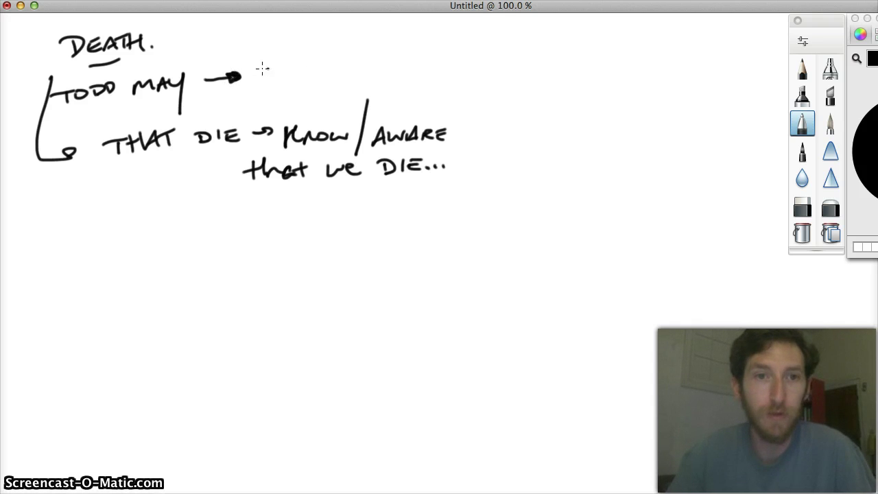
pyautogui.moveTo(259, 86)
pyautogui.mouseDown()
pyautogui.moveTo(356, 77)
pyautogui.moveTo(363, 62)
pyautogui.mouseUp()
pyautogui.moveTo(303, 96)
pyautogui.mouseDown()
pyautogui.moveTo(315, 112)
pyautogui.moveTo(352, 99)
pyautogui.moveTo(369, 104)
pyautogui.mouseUp()
pyautogui.moveTo(382, 92)
pyautogui.mouseDown()
pyautogui.moveTo(377, 103)
pyautogui.moveTo(404, 90)
pyautogui.moveTo(455, 99)
pyautogui.moveTo(455, 64)
pyautogui.mouseUp()
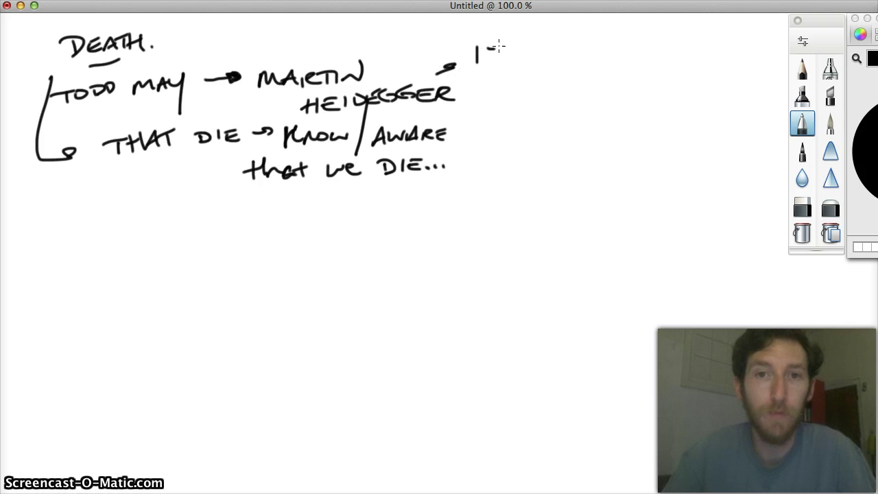
# Annotate the Heidegger name with 1927 and 'BEING and' beneath it
pyautogui.moveTo(495, 42)
pyautogui.mouseDown()
pyautogui.moveTo(497, 57)
pyautogui.moveTo(533, 63)
pyautogui.mouseUp()
pyautogui.moveTo(522, 43); pyautogui.dragTo(545, 63)
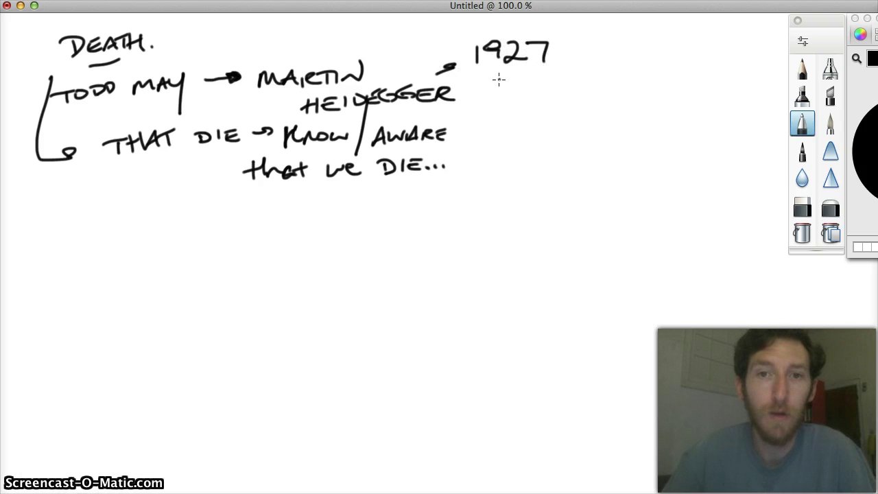
pyautogui.moveTo(489, 80)
pyautogui.mouseDown()
pyautogui.moveTo(489, 100)
pyautogui.moveTo(527, 79)
pyautogui.mouseUp()
pyautogui.moveTo(508, 99); pyautogui.dragTo(541, 93)
pyautogui.moveTo(547, 93)
pyautogui.mouseDown()
pyautogui.moveTo(557, 80)
pyautogui.moveTo(571, 90)
pyautogui.moveTo(527, 117)
pyautogui.moveTo(534, 137)
pyautogui.moveTo(574, 131)
pyautogui.moveTo(571, 144)
pyautogui.mouseUp()
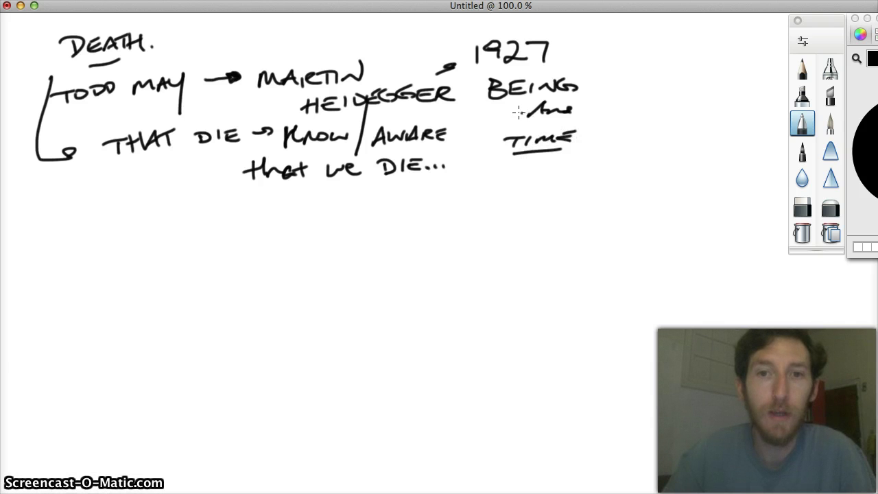
# Underline 'BEING and', then start a new line reading MUST below the notes
pyautogui.moveTo(508, 105)
pyautogui.mouseDown()
pyautogui.moveTo(569, 96)
pyautogui.moveTo(562, 118)
pyautogui.mouseUp()
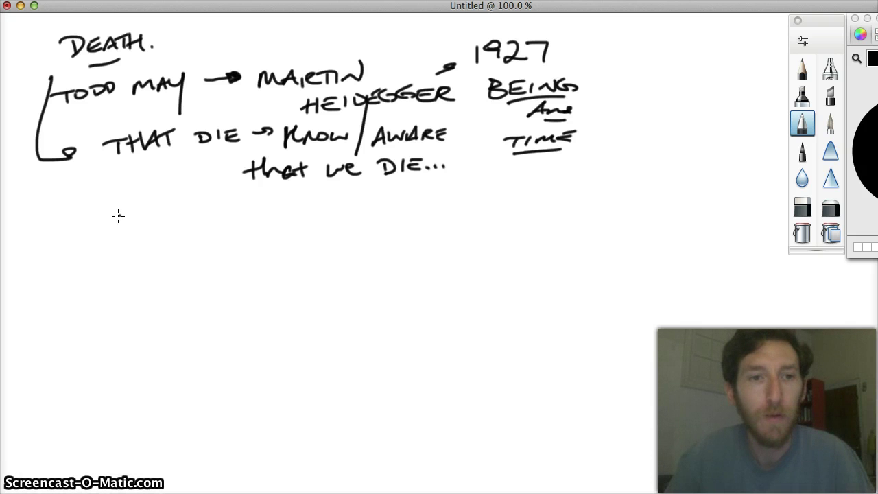
pyautogui.moveTo(119, 224)
pyautogui.mouseDown()
pyautogui.moveTo(155, 213)
pyautogui.moveTo(181, 220)
pyautogui.mouseUp()
pyautogui.moveTo(173, 209)
pyautogui.mouseDown()
pyautogui.moveTo(218, 218)
pyautogui.moveTo(338, 199)
pyautogui.mouseUp()
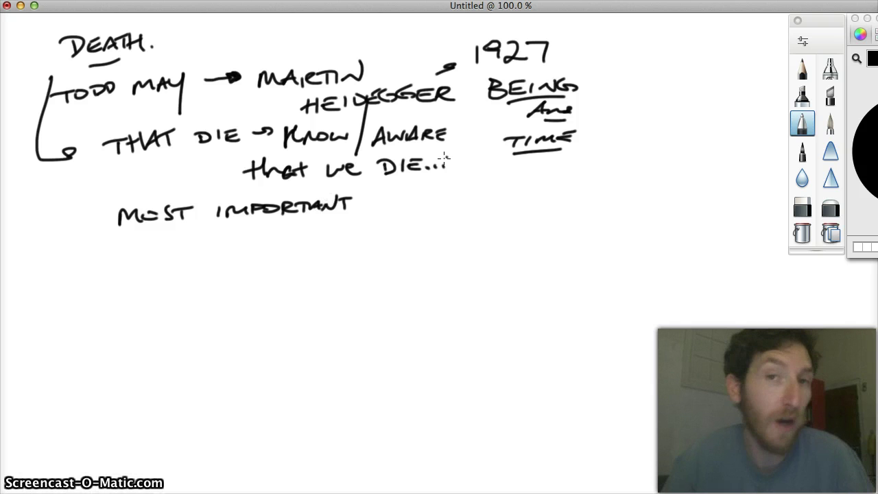
# Add FACT after the heading and turn MUST into MOST, giving MOST IMPORTANT FACT
pyautogui.moveTo(381, 196)
pyautogui.mouseDown()
pyautogui.moveTo(442, 200)
pyautogui.moveTo(444, 214)
pyautogui.mouseUp()
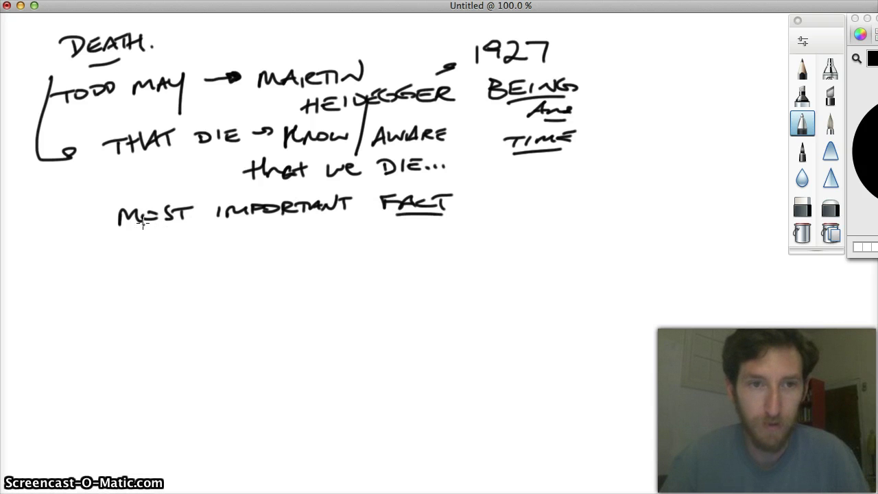
pyautogui.moveTo(148, 220); pyautogui.dragTo(145, 211)
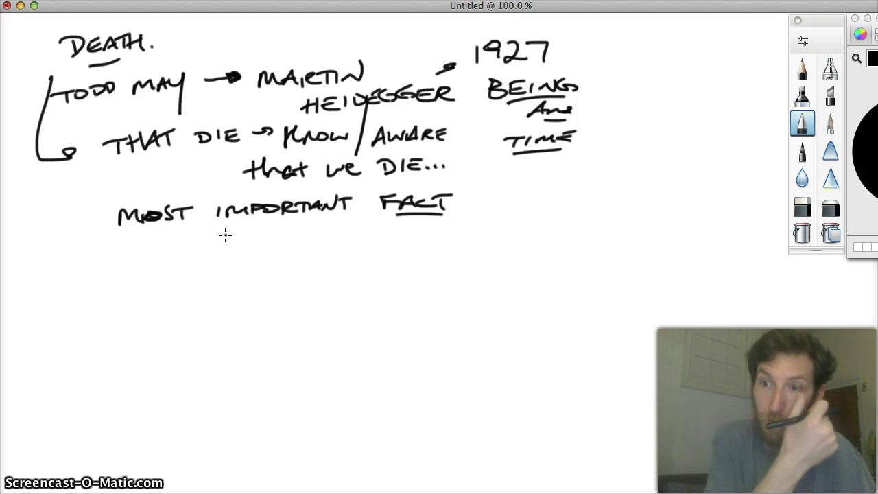
# Write the numbers 1. to 4. down the left margin under the heading
pyautogui.click(225, 235)
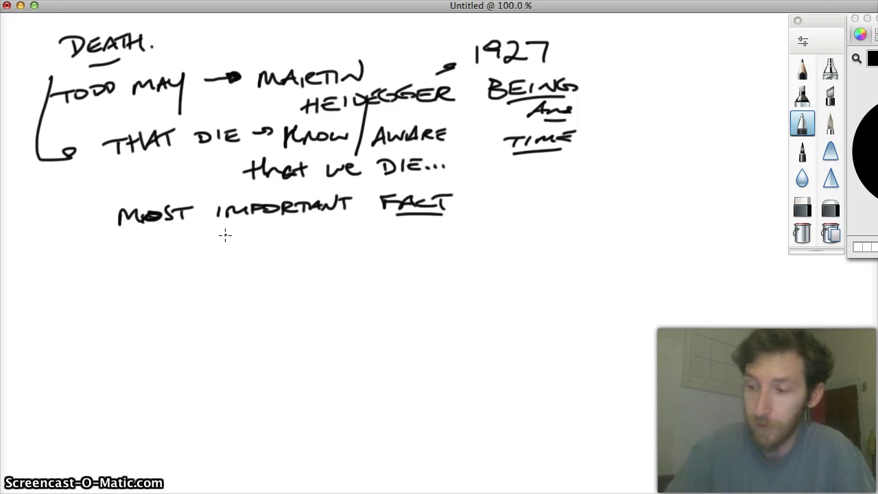
pyautogui.click(89, 260)
pyautogui.moveTo(79, 243)
pyautogui.mouseDown()
pyautogui.moveTo(78, 292)
pyautogui.moveTo(96, 296)
pyautogui.mouseUp()
pyautogui.click(99, 295)
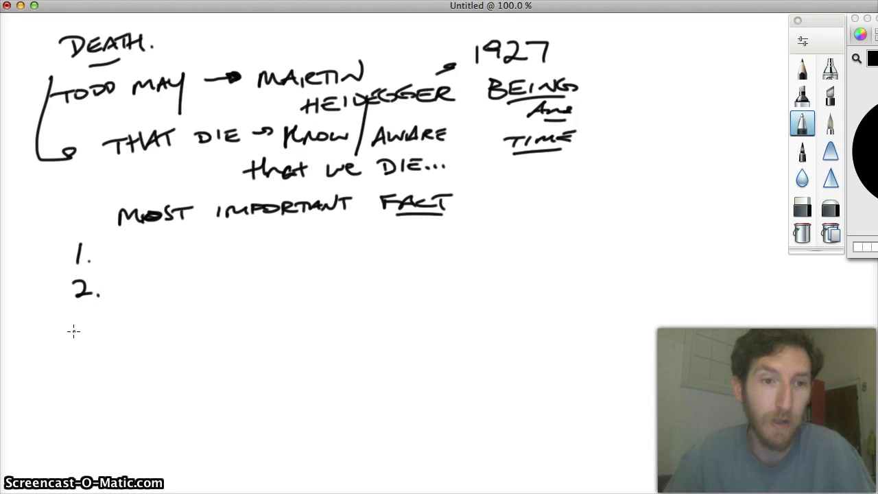
pyautogui.moveTo(87, 330); pyautogui.dragTo(98, 329)
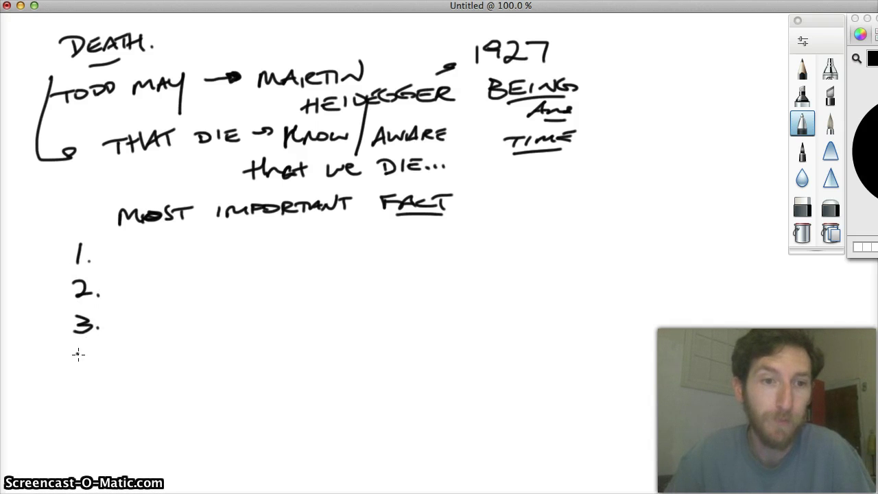
pyautogui.moveTo(81, 358); pyautogui.dragTo(93, 358)
pyautogui.moveTo(90, 348); pyautogui.dragTo(88, 370)
pyautogui.click(101, 367)
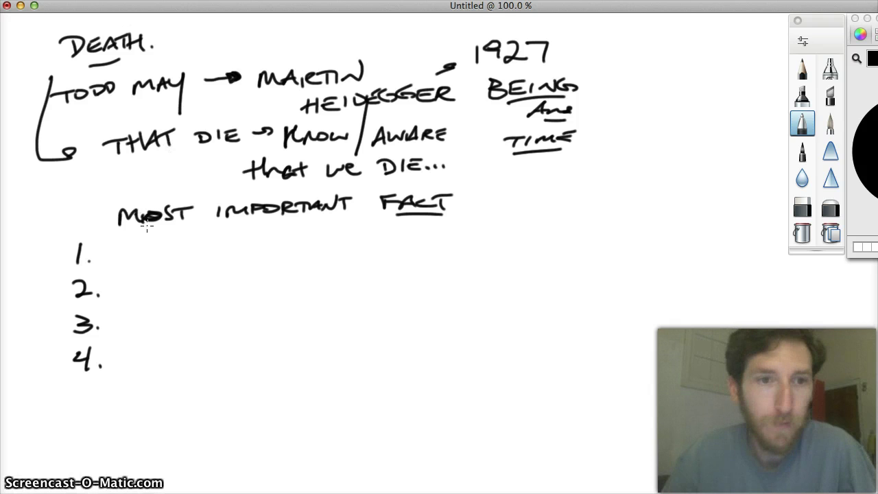
# Write the word DEATH beside point 1
pyautogui.moveTo(113, 245); pyautogui.dragTo(117, 263)
pyautogui.moveTo(134, 244)
pyautogui.mouseDown()
pyautogui.moveTo(139, 261)
pyautogui.moveTo(146, 248)
pyautogui.mouseUp()
pyautogui.moveTo(152, 259)
pyautogui.mouseDown()
pyautogui.moveTo(162, 242)
pyautogui.moveTo(170, 258)
pyautogui.mouseUp()
pyautogui.moveTo(155, 252); pyautogui.dragTo(183, 243)
pyautogui.moveTo(173, 245); pyautogui.dragTo(174, 260)
pyautogui.moveTo(184, 244); pyautogui.dragTo(184, 258)
pyautogui.moveTo(184, 251); pyautogui.dragTo(195, 249)
pyautogui.moveTo(195, 256)
pyautogui.mouseDown()
pyautogui.moveTo(195, 243)
pyautogui.moveTo(225, 255)
pyautogui.mouseUp()
# Complete point 1 with 'is the end of us/Experience...'
pyautogui.click(223, 234)
pyautogui.moveTo(238, 245)
pyautogui.mouseDown()
pyautogui.moveTo(236, 252)
pyautogui.moveTo(276, 245)
pyautogui.mouseUp()
pyautogui.moveTo(280, 235)
pyautogui.mouseDown()
pyautogui.moveTo(293, 256)
pyautogui.moveTo(364, 251)
pyautogui.mouseUp()
pyautogui.moveTo(369, 239)
pyautogui.mouseDown()
pyautogui.moveTo(367, 254)
pyautogui.moveTo(391, 247)
pyautogui.moveTo(398, 256)
pyautogui.moveTo(435, 239)
pyautogui.mouseUp()
pyautogui.moveTo(449, 235); pyautogui.dragTo(439, 253)
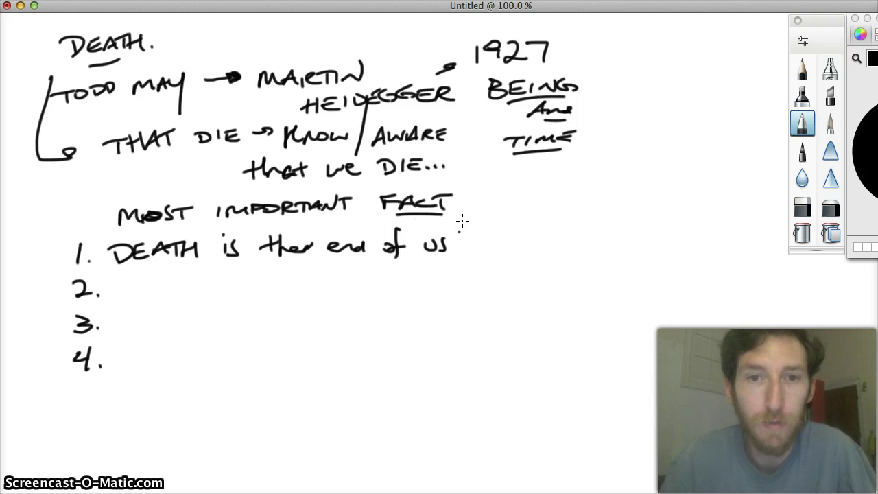
pyautogui.moveTo(466, 218); pyautogui.dragTo(459, 250)
pyautogui.moveTo(468, 242); pyautogui.dragTo(495, 248)
pyautogui.moveTo(497, 235)
pyautogui.mouseDown()
pyautogui.moveTo(484, 249)
pyautogui.moveTo(578, 240)
pyautogui.mouseUp()
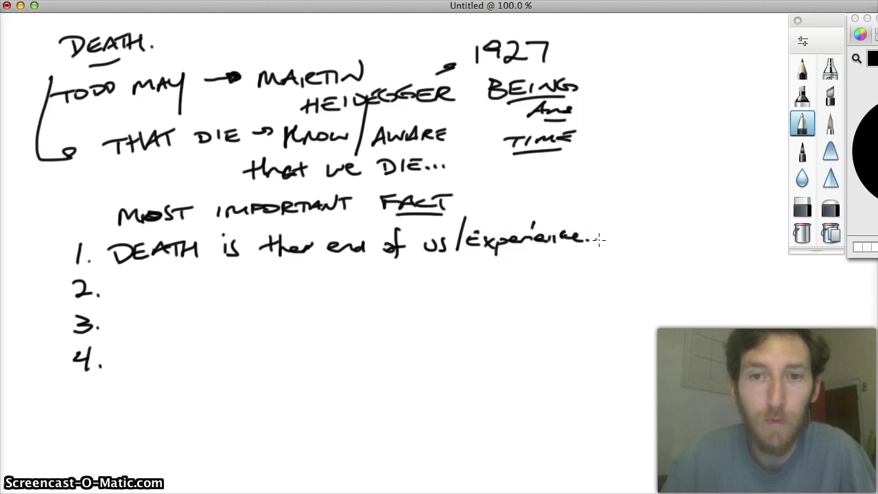
pyautogui.click(614, 240)
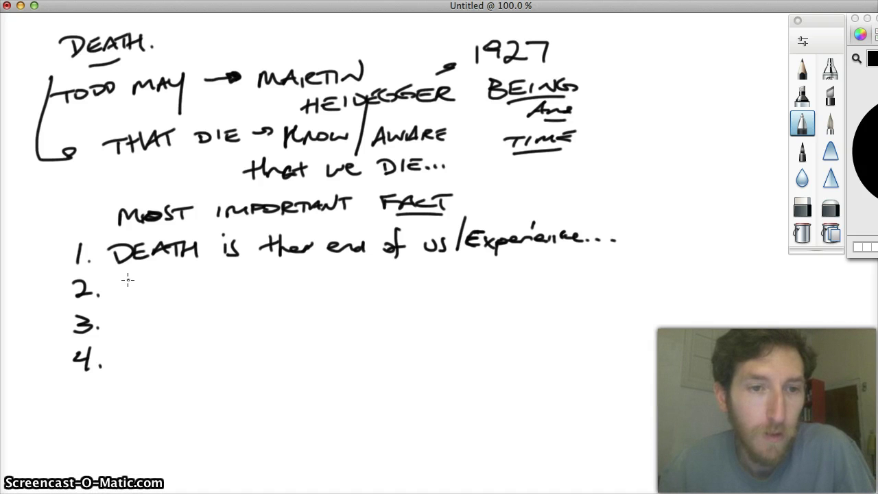
# Handwrite 'STOPPAGE / cutting off (DENY Goal)' beside item 2
pyautogui.moveTo(130, 279)
pyautogui.mouseDown()
pyautogui.moveTo(251, 292)
pyautogui.moveTo(250, 276)
pyautogui.moveTo(259, 298)
pyautogui.moveTo(375, 286)
pyautogui.mouseUp()
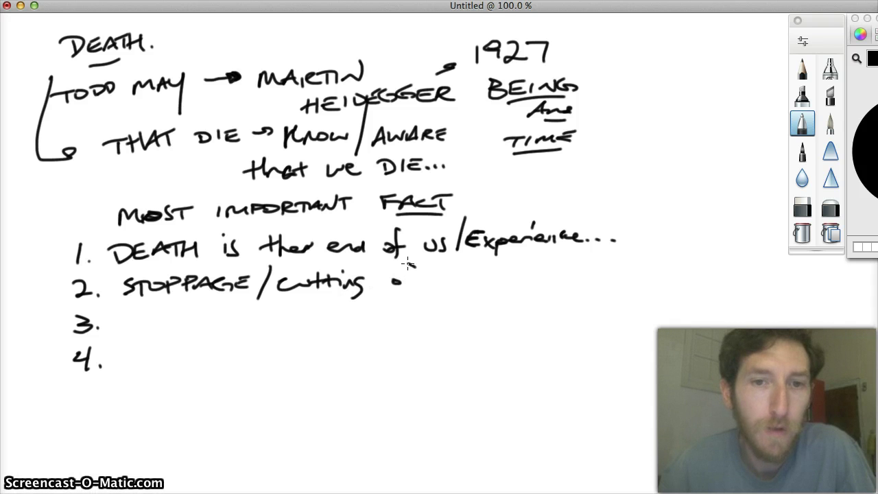
pyautogui.moveTo(415, 265)
pyautogui.mouseDown()
pyautogui.moveTo(424, 293)
pyautogui.moveTo(434, 273)
pyautogui.moveTo(474, 282)
pyautogui.moveTo(516, 278)
pyautogui.moveTo(527, 295)
pyautogui.mouseUp()
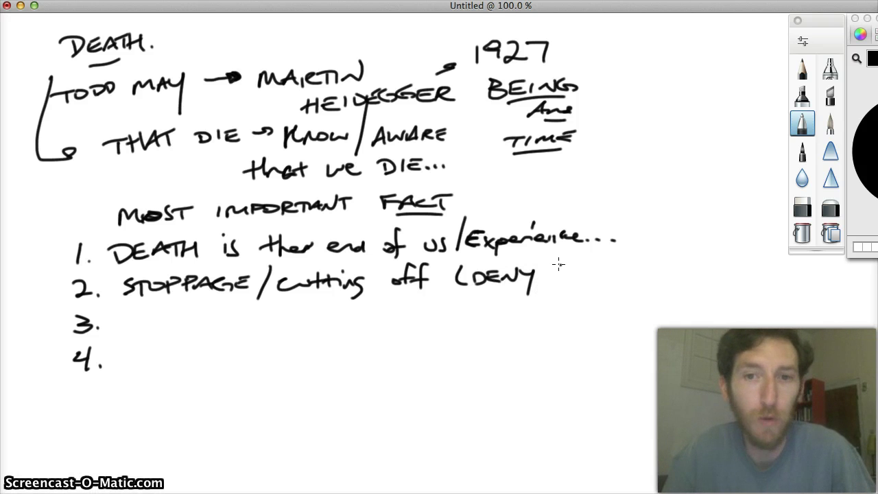
pyautogui.moveTo(563, 263); pyautogui.dragTo(607, 275)
pyautogui.moveTo(612, 258); pyautogui.dragTo(616, 281)
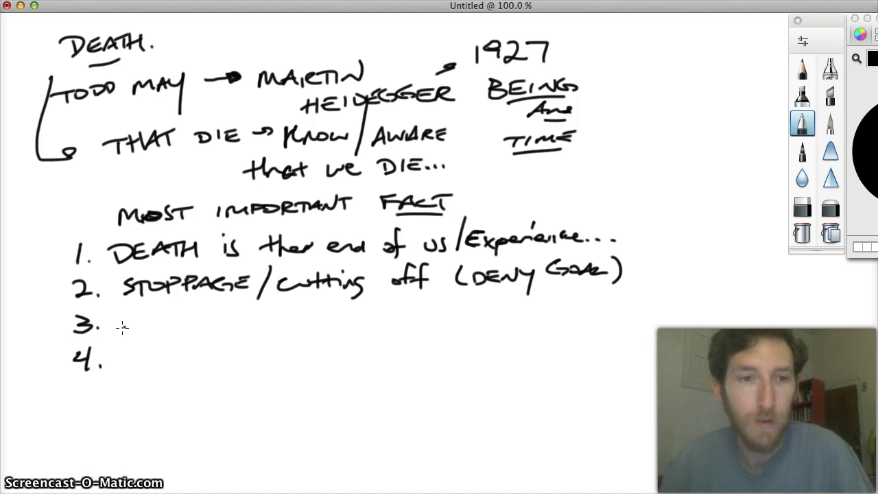
# Make the first pen stroke of the third point beside 3
pyautogui.moveTo(126, 317); pyautogui.dragTo(126, 332)
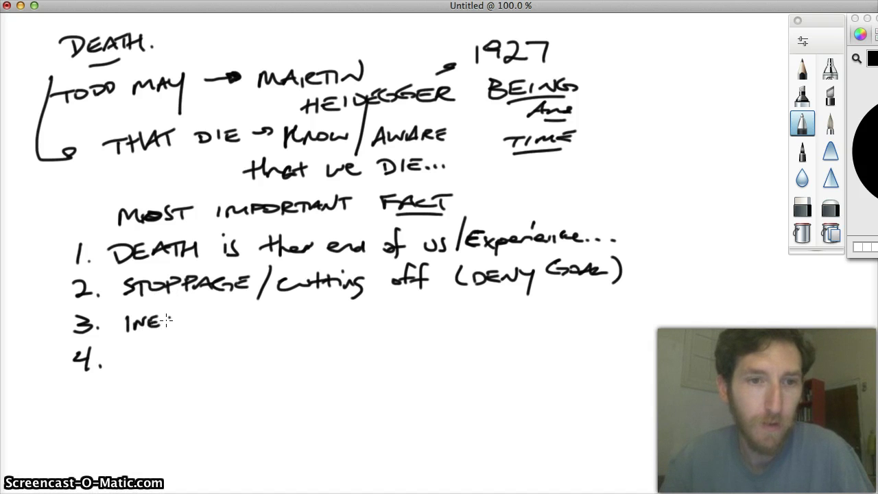
# Handwrite 'INEVITABLE & uncertain.' beside item 3
pyautogui.moveTo(169, 316); pyautogui.dragTo(203, 328)
pyautogui.moveTo(196, 314); pyautogui.dragTo(207, 314)
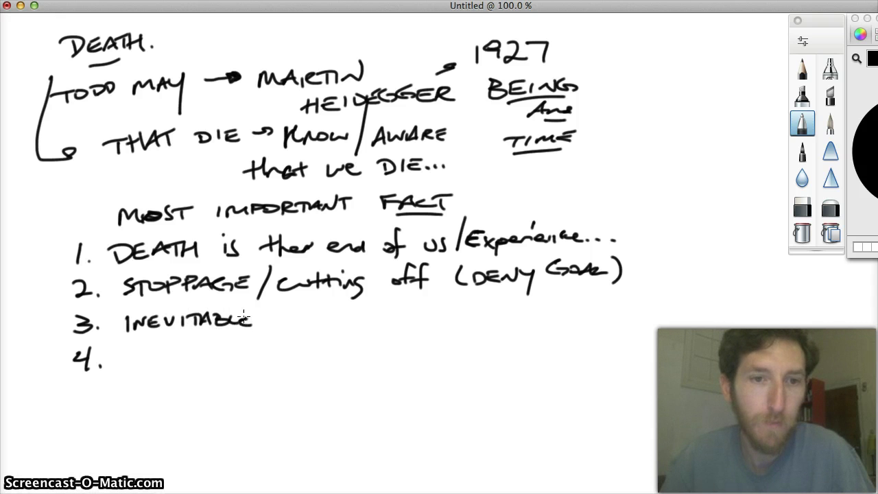
pyautogui.moveTo(281, 307)
pyautogui.mouseDown()
pyautogui.moveTo(286, 325)
pyautogui.moveTo(327, 317)
pyautogui.mouseUp()
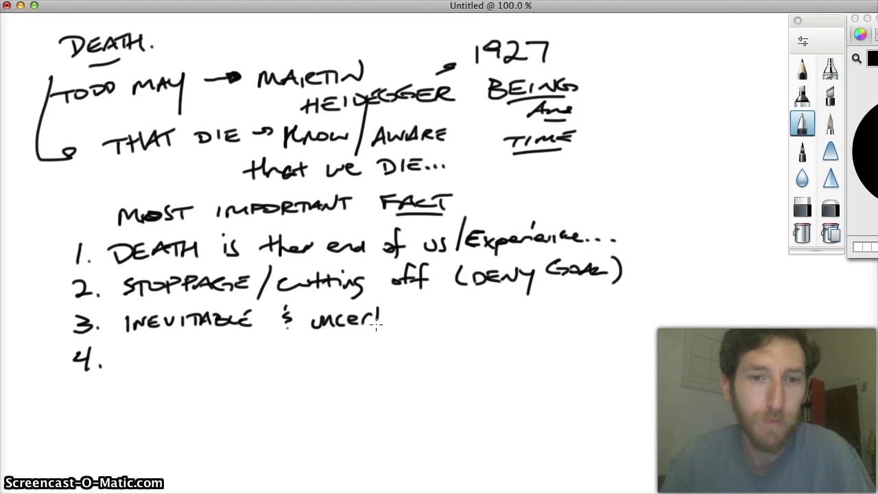
pyautogui.moveTo(403, 317); pyautogui.dragTo(417, 320)
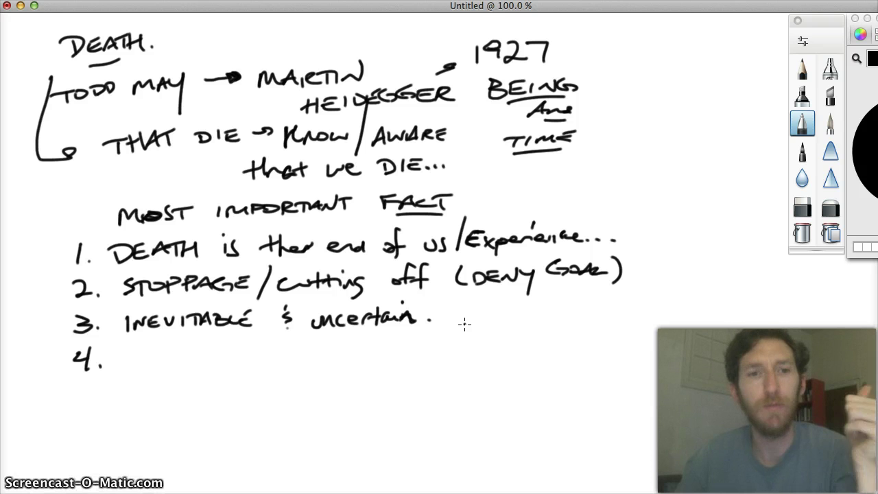
# Extend item 3 with an arrow leading to 'FRAGILE.'
pyautogui.click(431, 309)
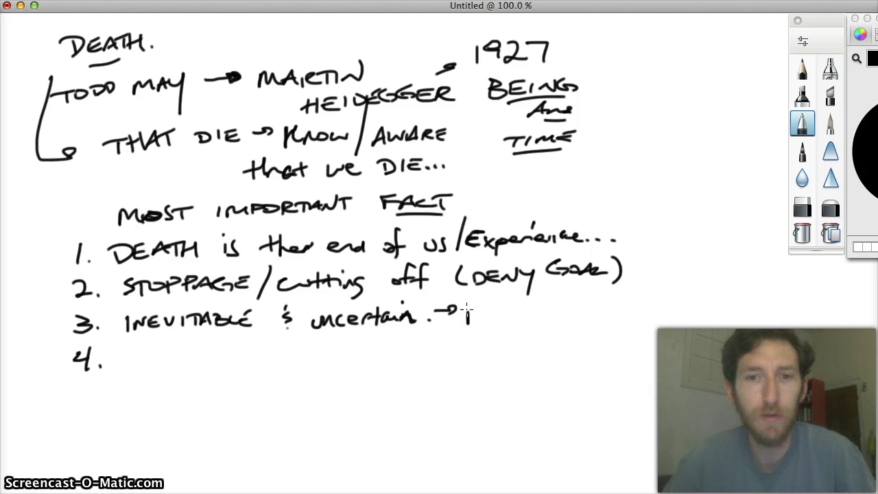
pyautogui.moveTo(480, 303)
pyautogui.mouseDown()
pyautogui.moveTo(488, 319)
pyautogui.moveTo(511, 308)
pyautogui.moveTo(575, 317)
pyautogui.moveTo(579, 302)
pyautogui.mouseUp()
pyautogui.click(582, 315)
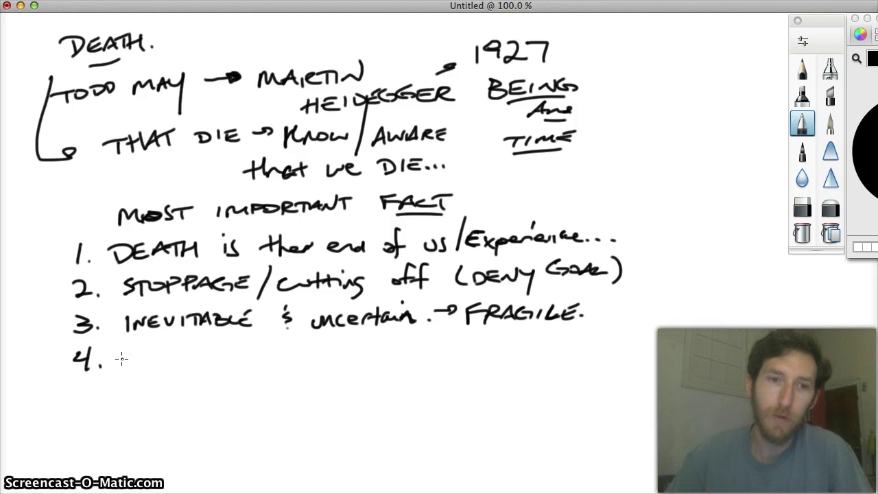
# Handwrite "PROVOKES WONDER" after the "4." in the list
pyautogui.moveTo(146, 357); pyautogui.dragTo(370, 355)
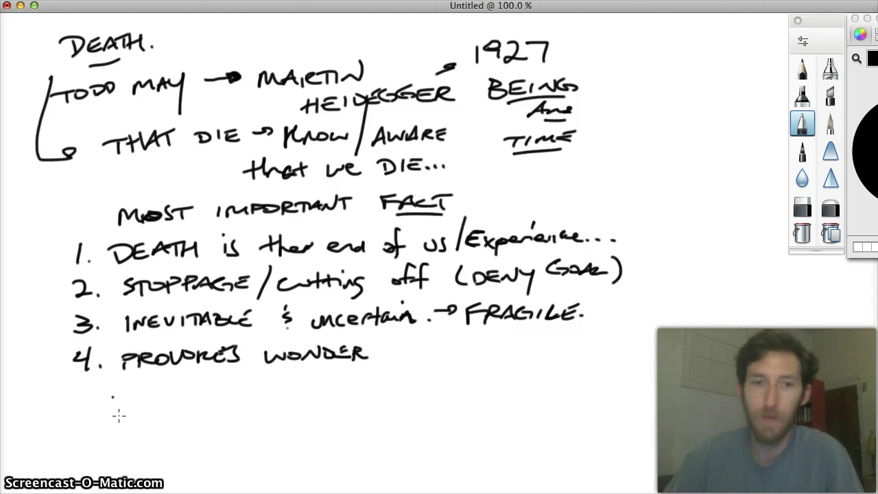
# Below item 4, draw an arrow and write "IMMORTAL.", undoing the stray dot
pyautogui.moveTo(55, 409); pyautogui.dragTo(87, 404)
pyautogui.moveTo(77, 399)
pyautogui.mouseDown()
pyautogui.moveTo(80, 413)
pyautogui.moveTo(261, 390)
pyautogui.mouseUp()
pyautogui.press('super+z')
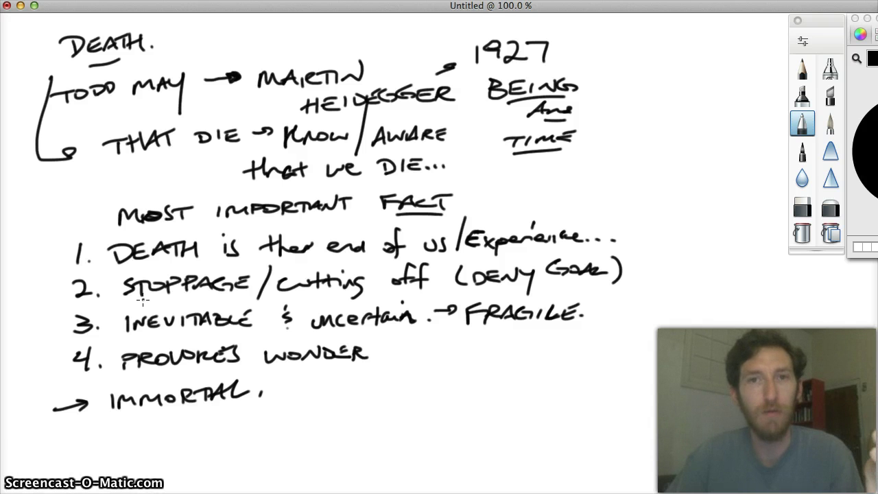
# Turn the period into a colon, add "DESIRABLE?", and write "IMAGINABLE" beneath it
pyautogui.click(260, 394)
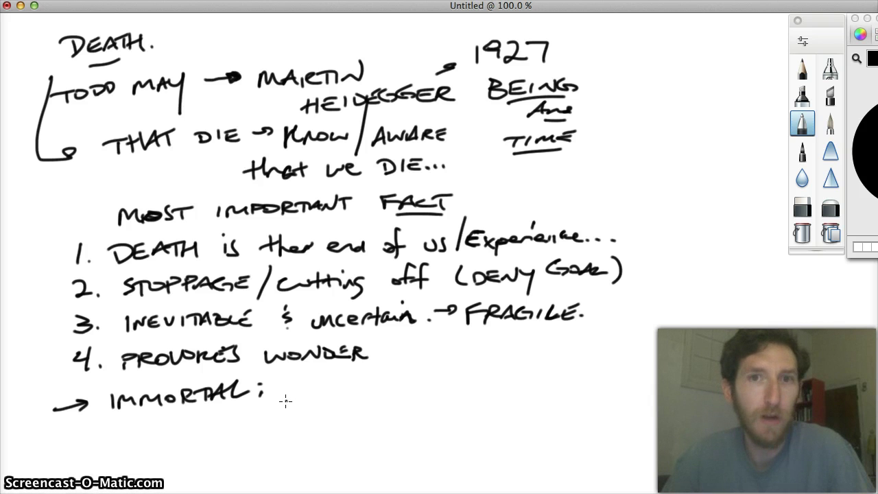
pyautogui.moveTo(274, 388)
pyautogui.mouseDown()
pyautogui.moveTo(287, 399)
pyautogui.moveTo(370, 391)
pyautogui.mouseUp()
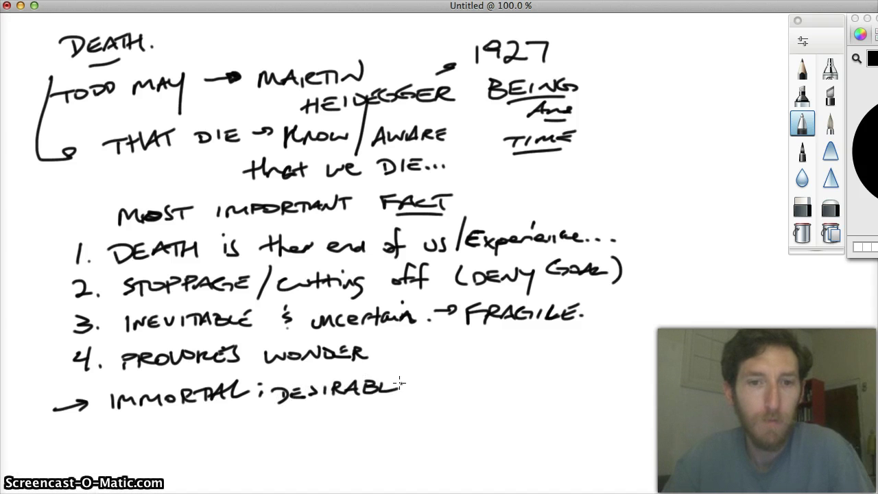
pyautogui.moveTo(404, 391); pyautogui.dragTo(414, 383)
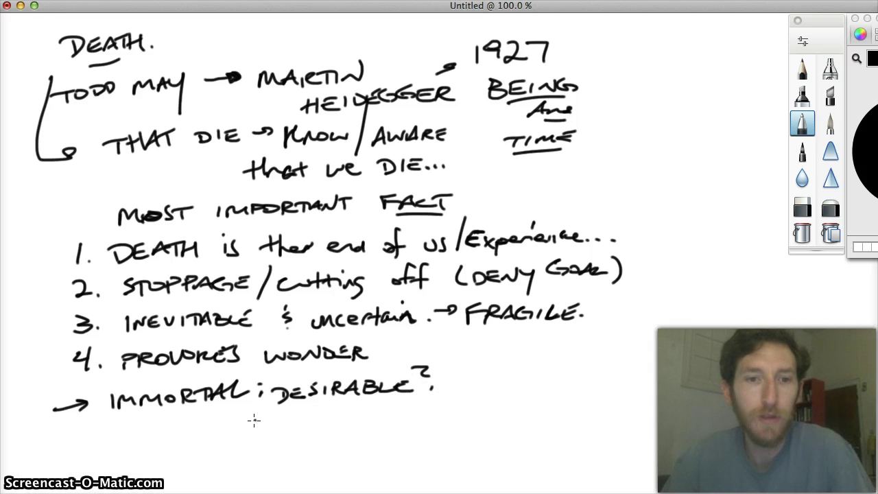
pyautogui.moveTo(254, 416)
pyautogui.mouseDown()
pyautogui.moveTo(254, 428)
pyautogui.moveTo(297, 421)
pyautogui.mouseUp()
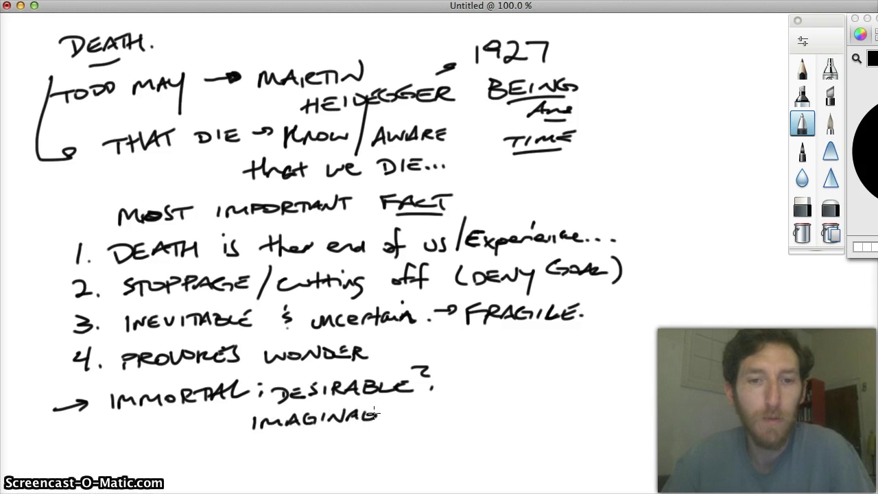
pyautogui.moveTo(366, 410)
pyautogui.mouseDown()
pyautogui.moveTo(385, 409)
pyautogui.moveTo(398, 421)
pyautogui.moveTo(413, 416)
pyautogui.mouseUp()
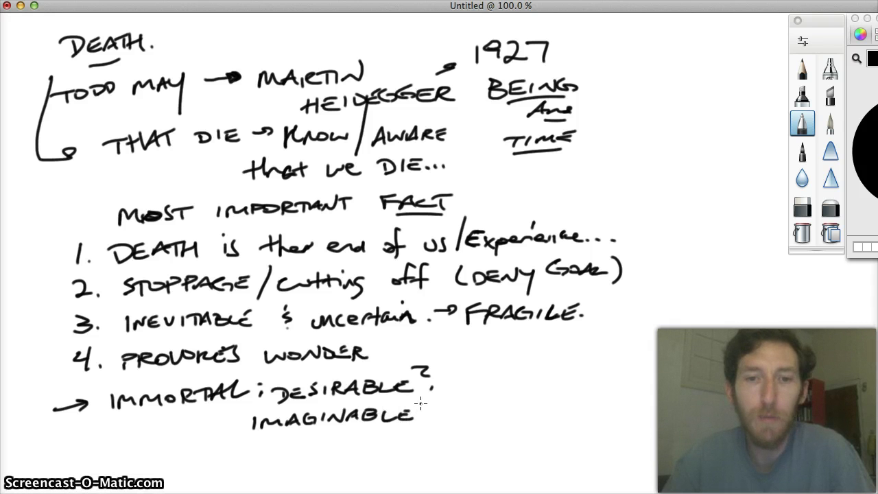